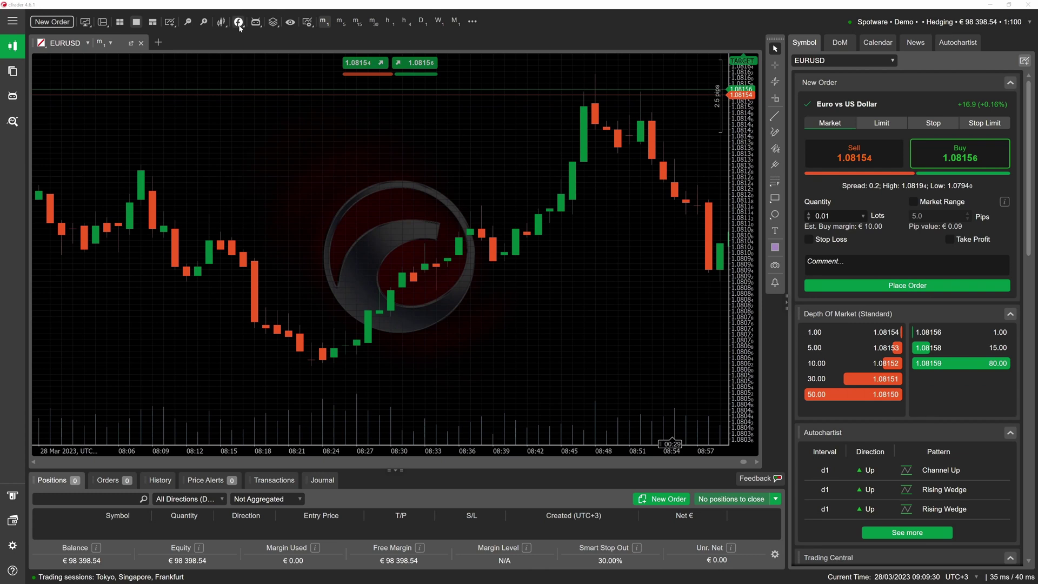
Step: Add Bollinger Bands (20, 2) from the Volatility indicators to the EURUSD chart
{"action": "left_click", "coordinate": [238, 22]}
{"action": "left_click", "coordinate": [268, 105]}
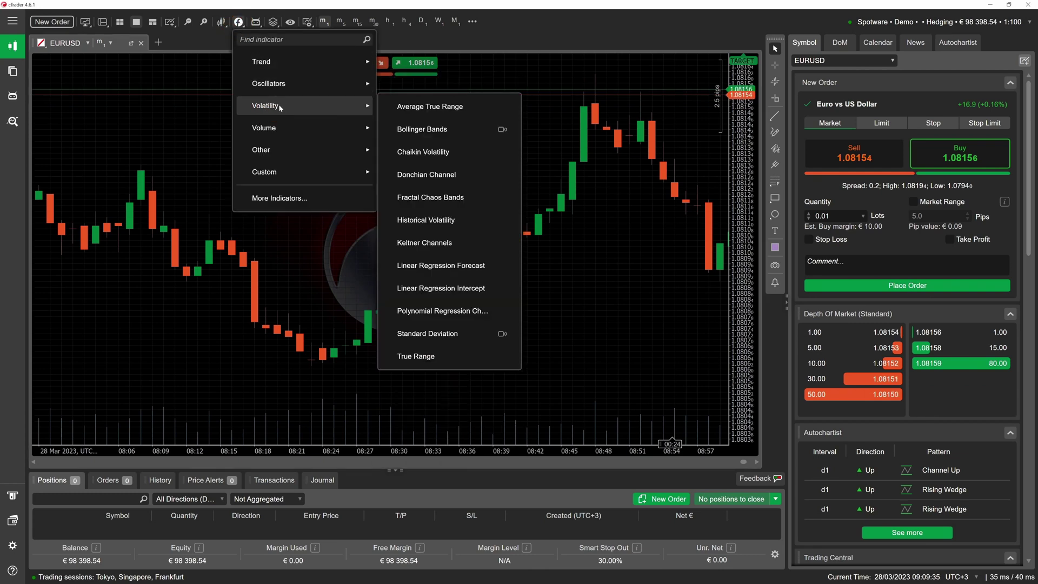
{"action": "left_click", "coordinate": [402, 128]}
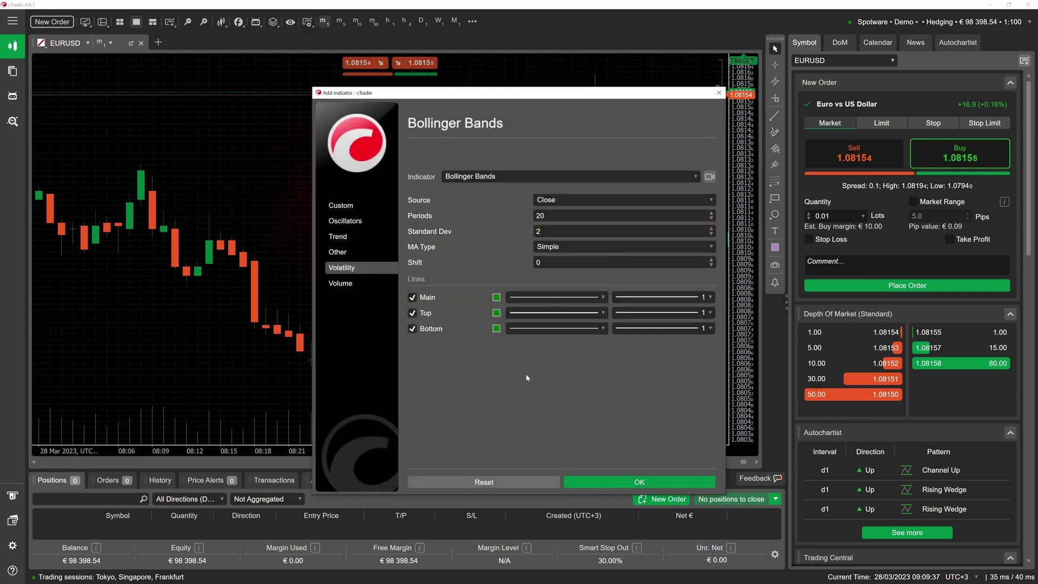
{"action": "left_click", "coordinate": [579, 482]}
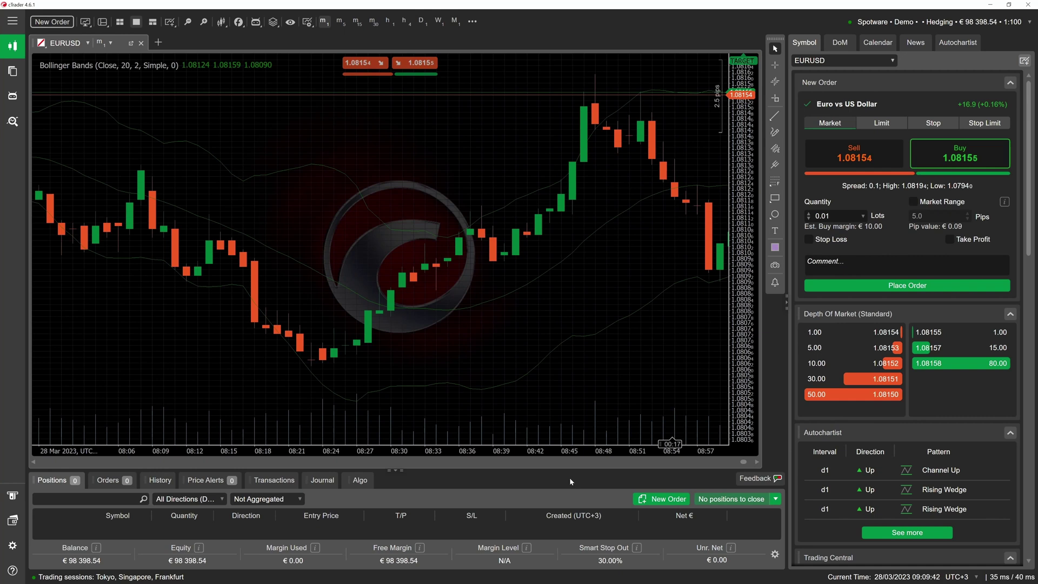
Step: Add a MACD Crossover (26, 12, 9) oscillator in a pane beneath the chart
{"action": "right_click", "coordinate": [427, 143]}
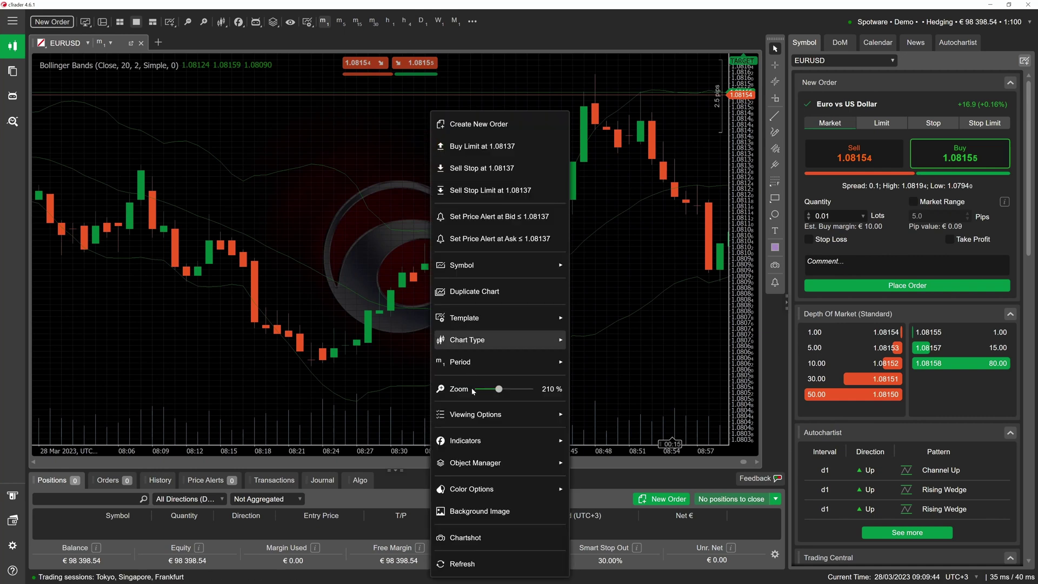
{"action": "left_click", "coordinate": [469, 444]}
{"action": "left_click", "coordinate": [612, 317]}
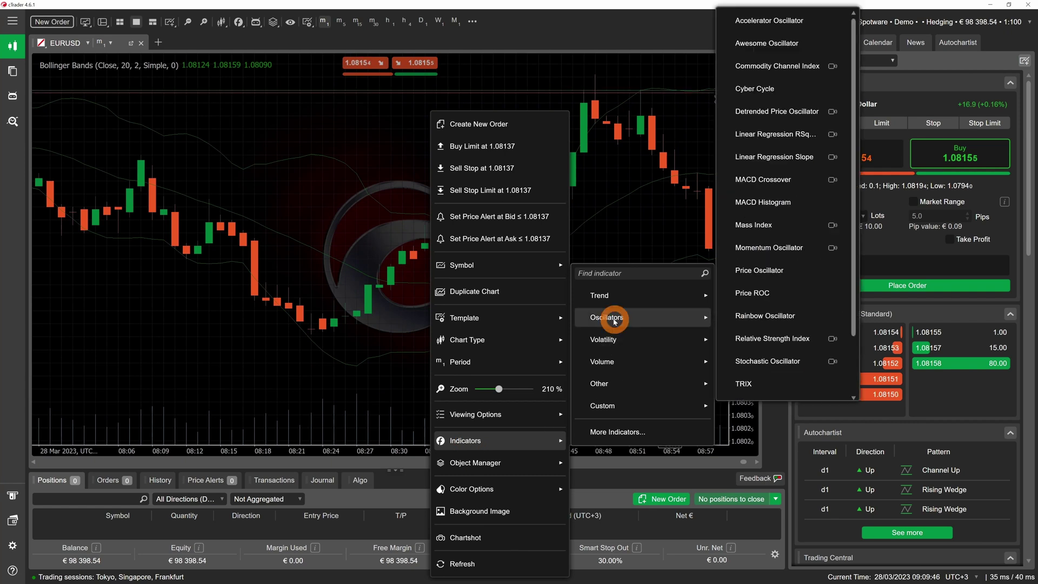
{"action": "left_click", "coordinate": [756, 180]}
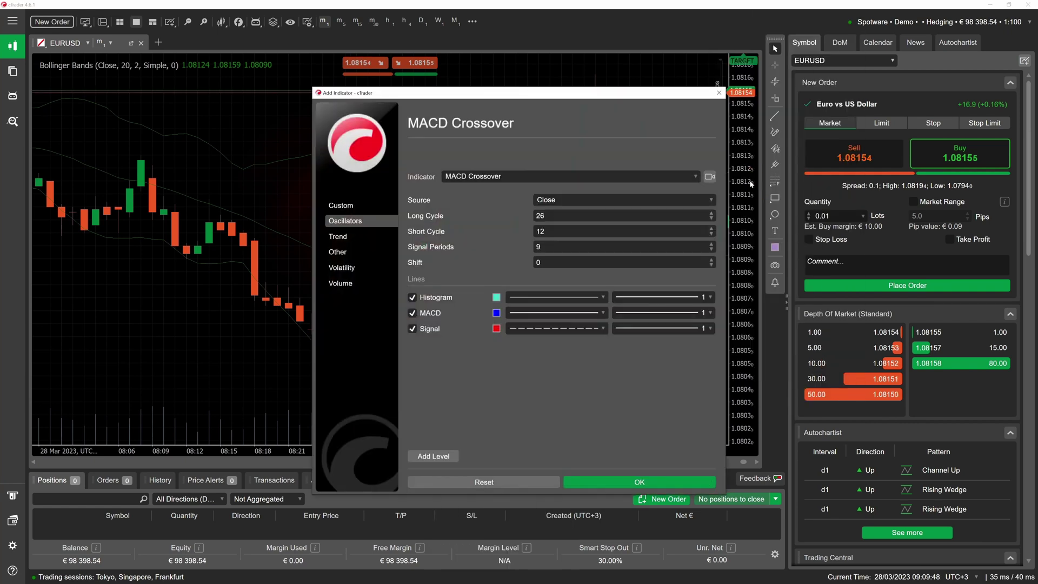
{"action": "left_click", "coordinate": [646, 480]}
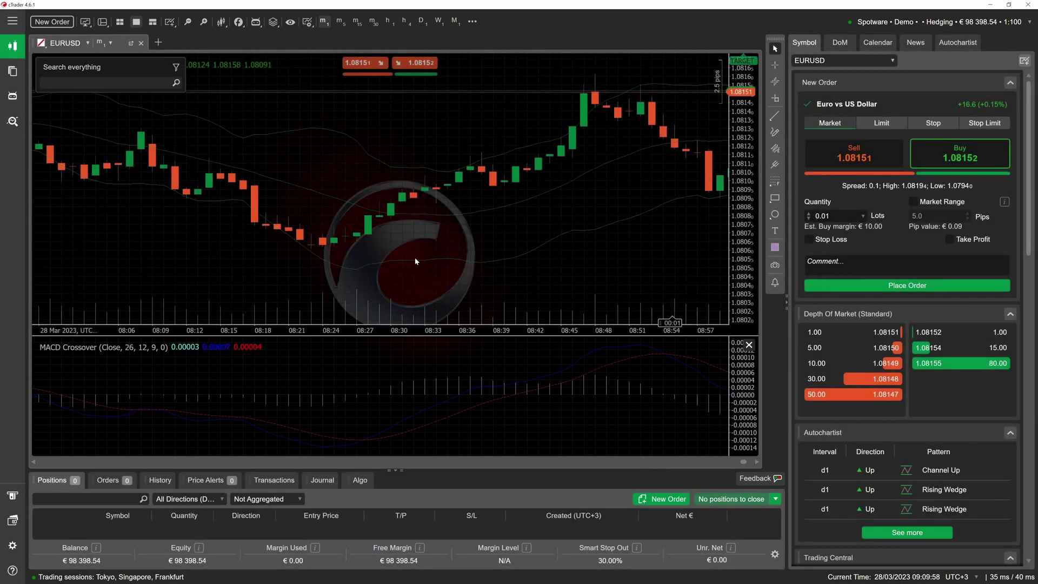
Step: Search 'allig' and add the Alligator (13, 18, 8, 5, 5, 3) indicator to the chart
{"action": "type", "text": "allig"}
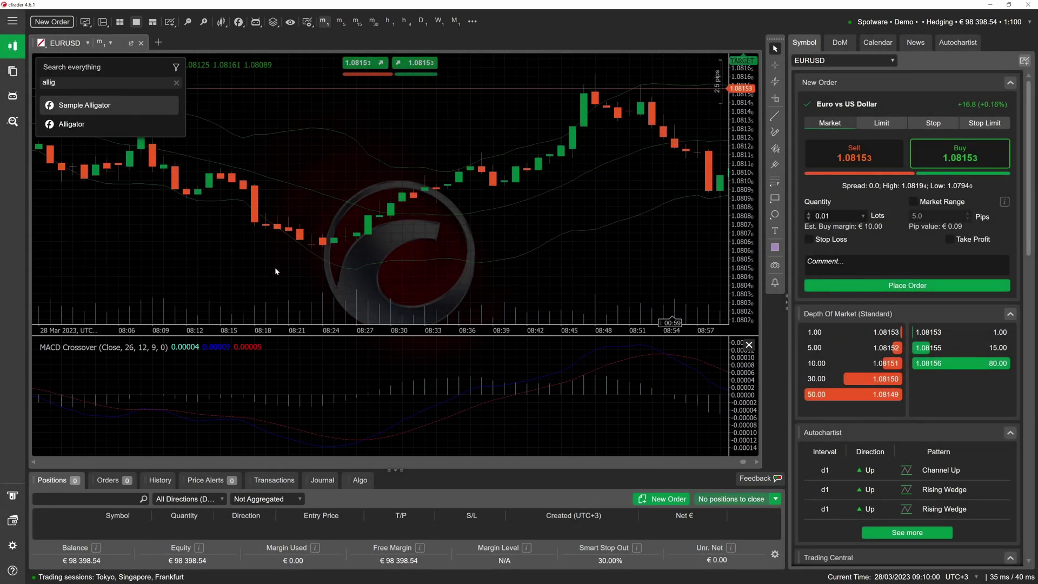
{"action": "left_click", "coordinate": [100, 124]}
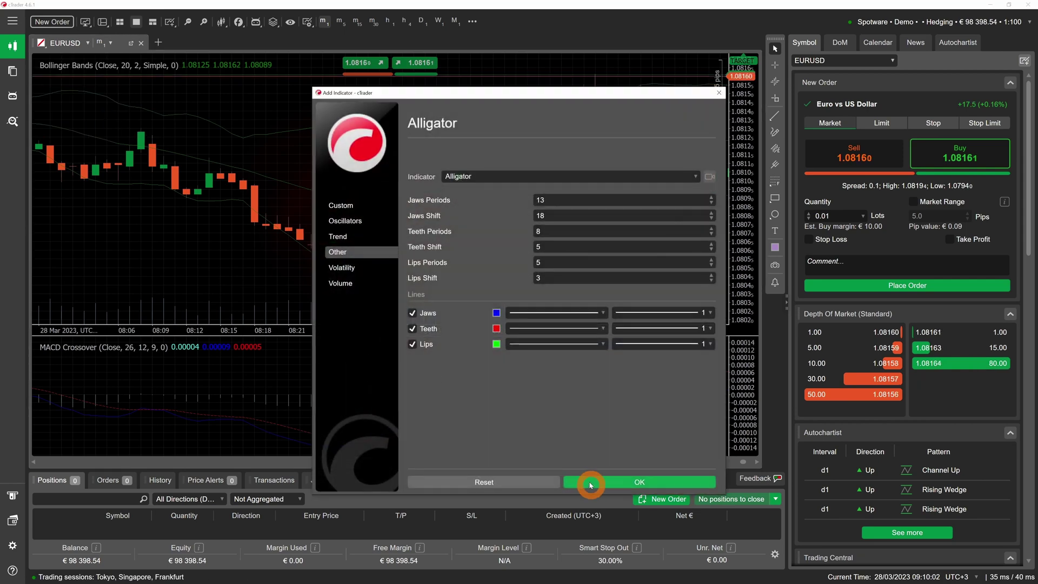
{"action": "left_click", "coordinate": [590, 483]}
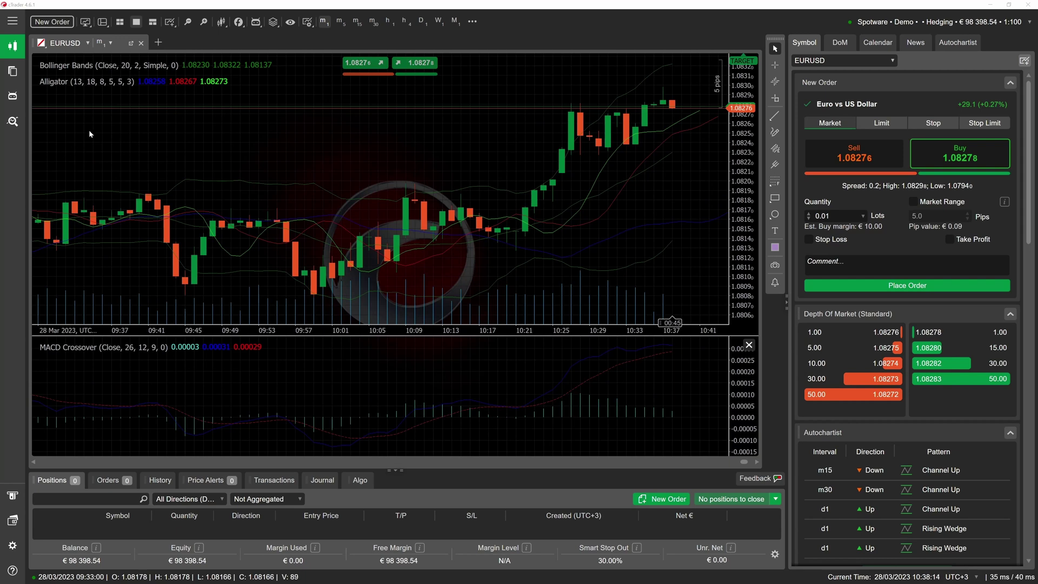
Step: Hide the Alligator lines, toggle MACD Crossover off and on, and open Bollinger Bands settings
{"action": "left_click", "coordinate": [237, 82]}
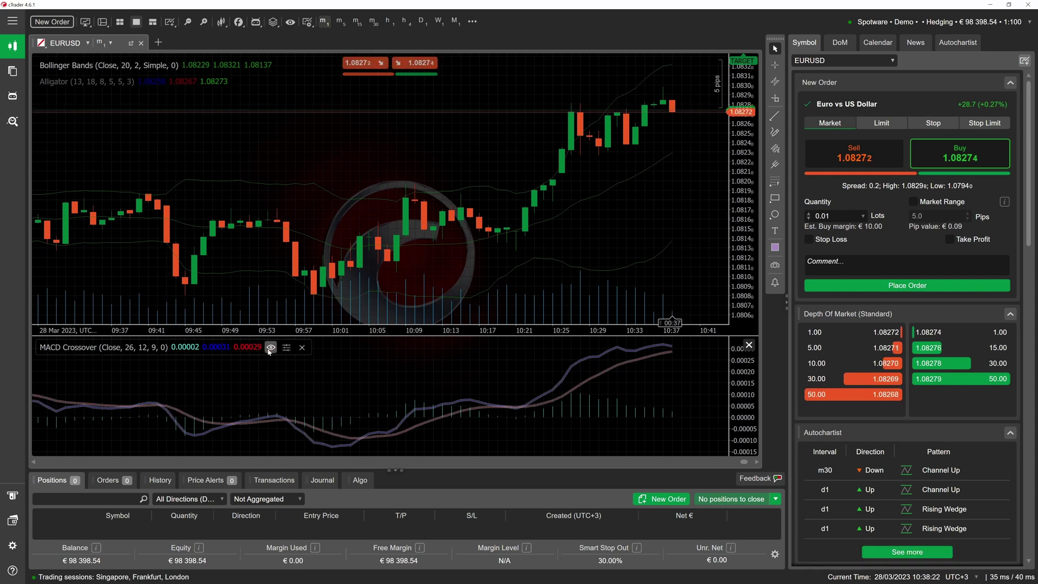
{"action": "left_click", "coordinate": [270, 347]}
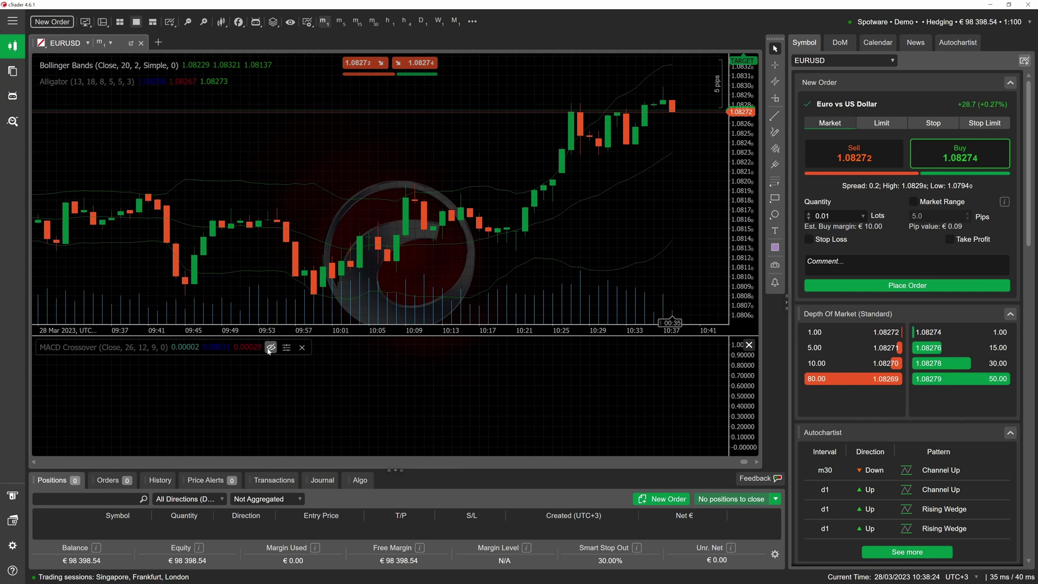
{"action": "left_click", "coordinate": [270, 347]}
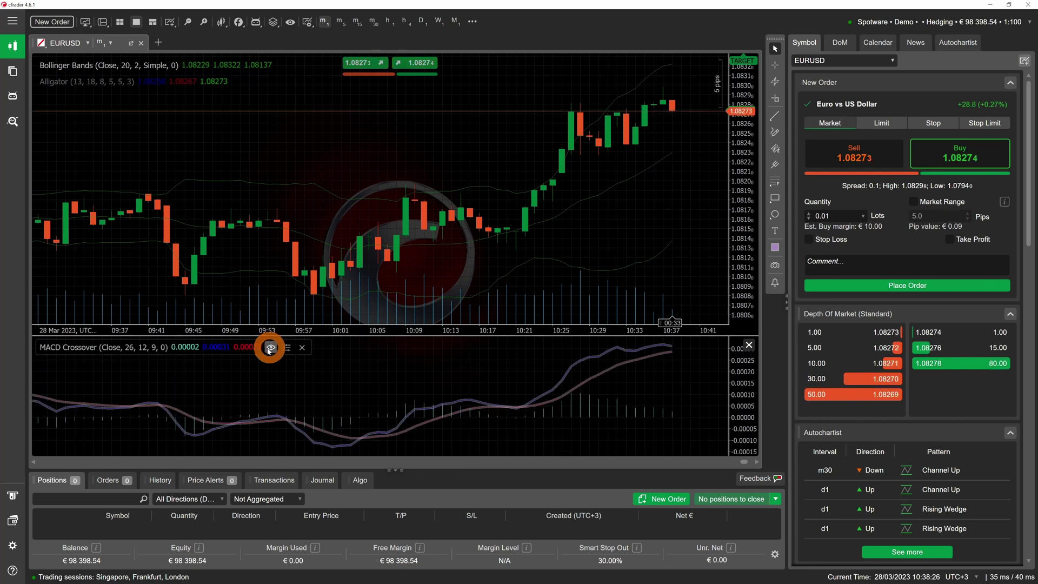
{"action": "left_click", "coordinate": [281, 65]}
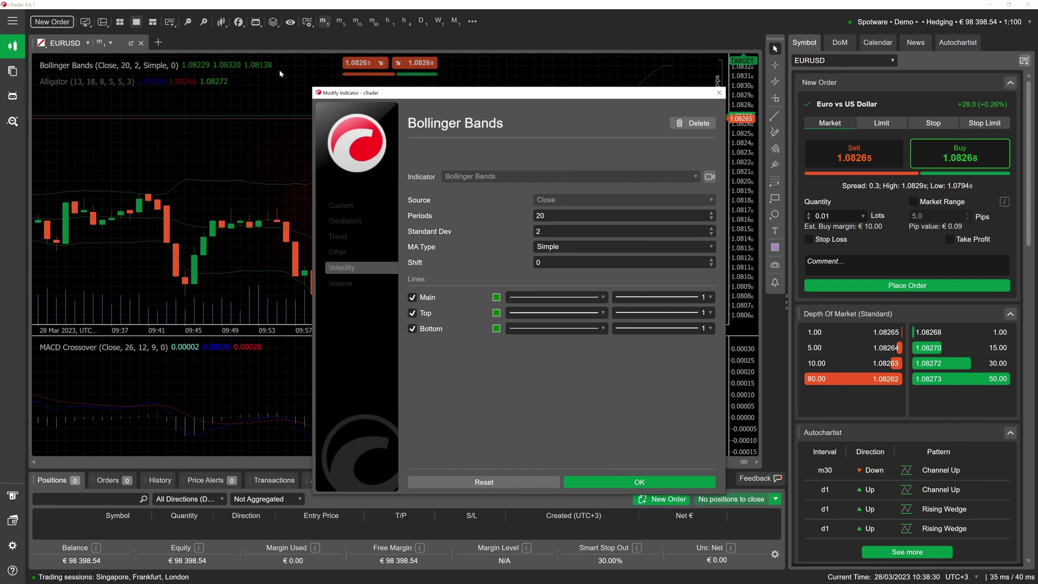
Step: Make the Bollinger Bands main line yellow with thickness 5 and apply it
{"action": "left_click", "coordinate": [496, 296]}
{"action": "left_click", "coordinate": [501, 324]}
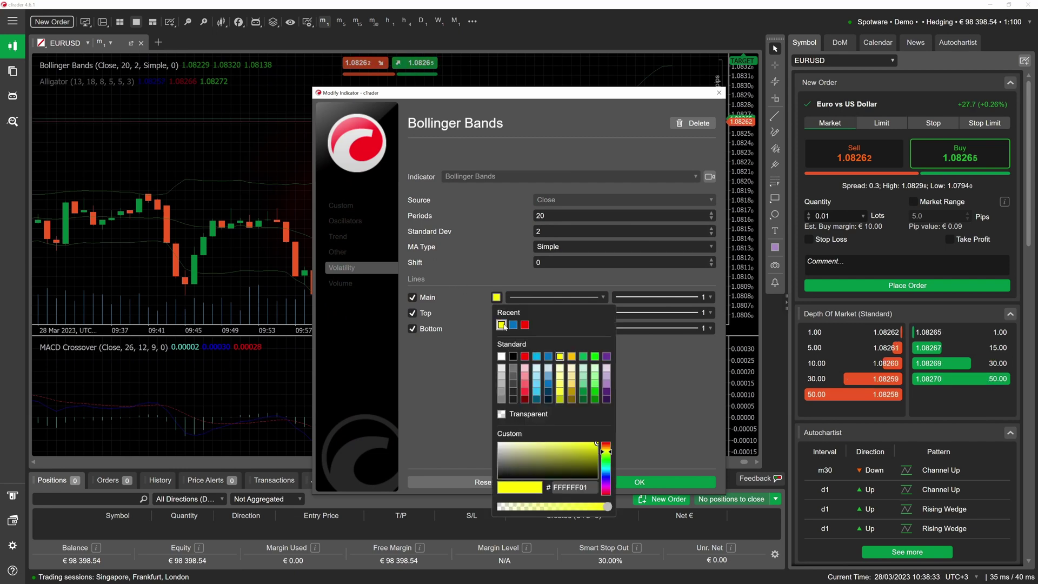
{"action": "left_click", "coordinate": [623, 347]}
{"action": "left_click", "coordinate": [634, 304]}
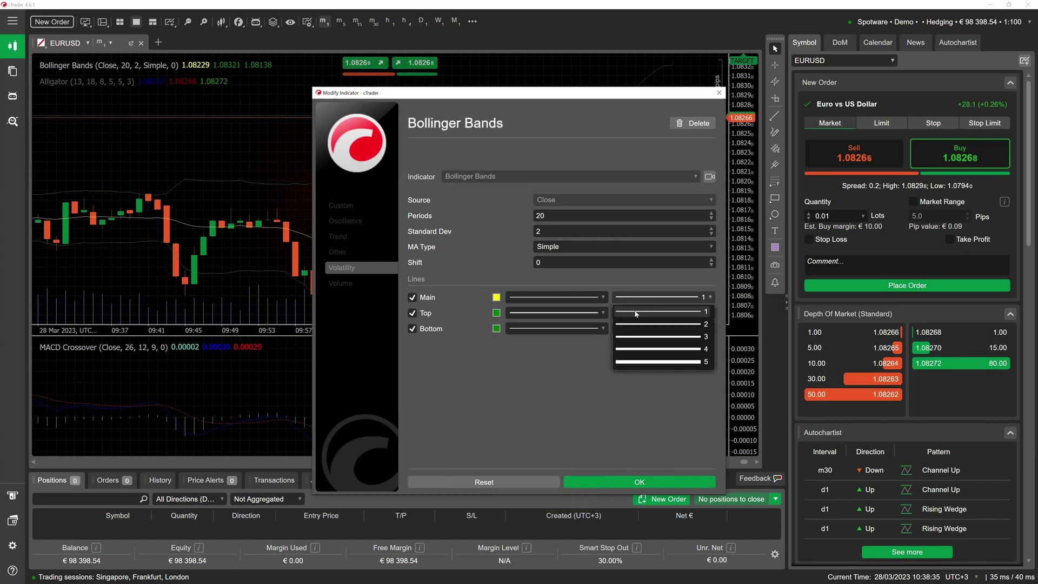
{"action": "left_click", "coordinate": [642, 363]}
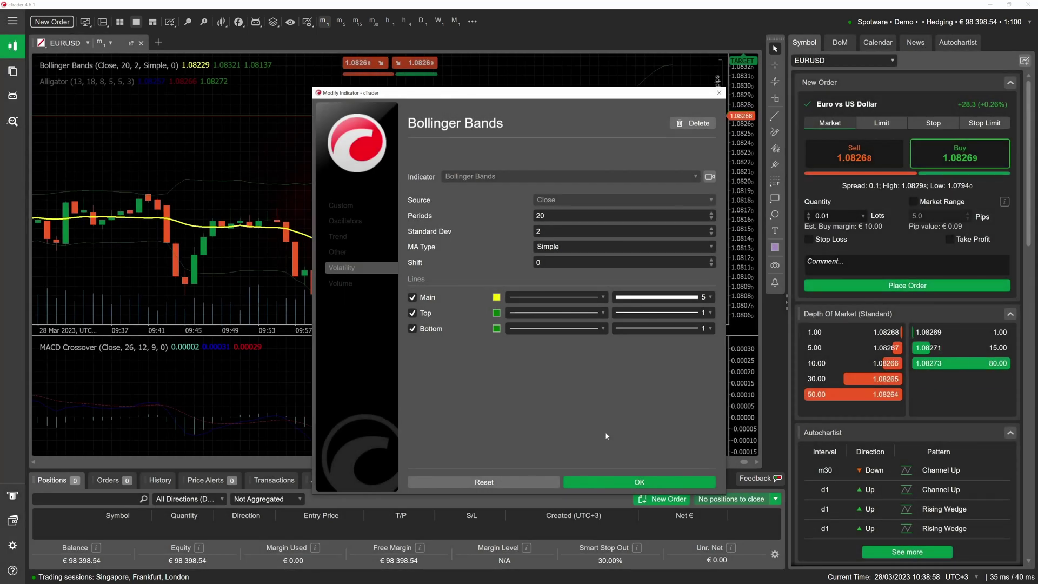
{"action": "left_click", "coordinate": [605, 482]}
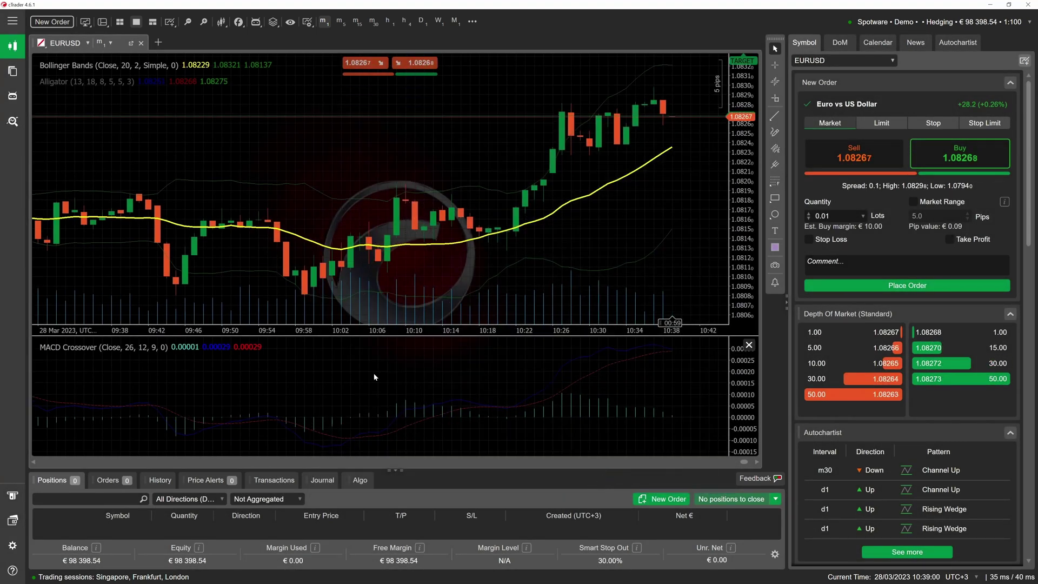
Step: Remove the Alligator and MACD Crossover indicators, leaving only Bollinger Bands on the chart
{"action": "double_click", "coordinate": [187, 229]}
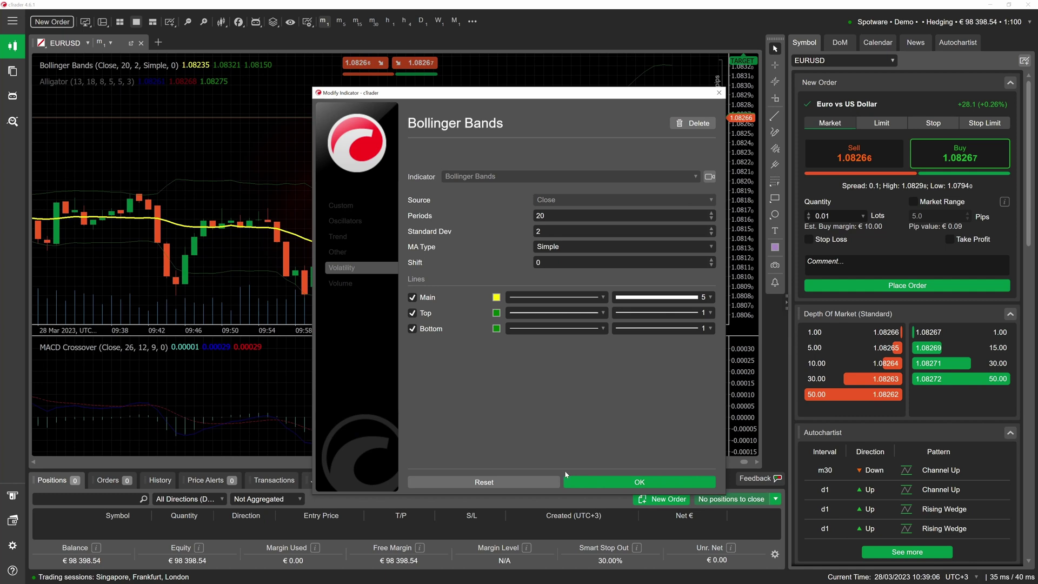
{"action": "left_click", "coordinate": [570, 480]}
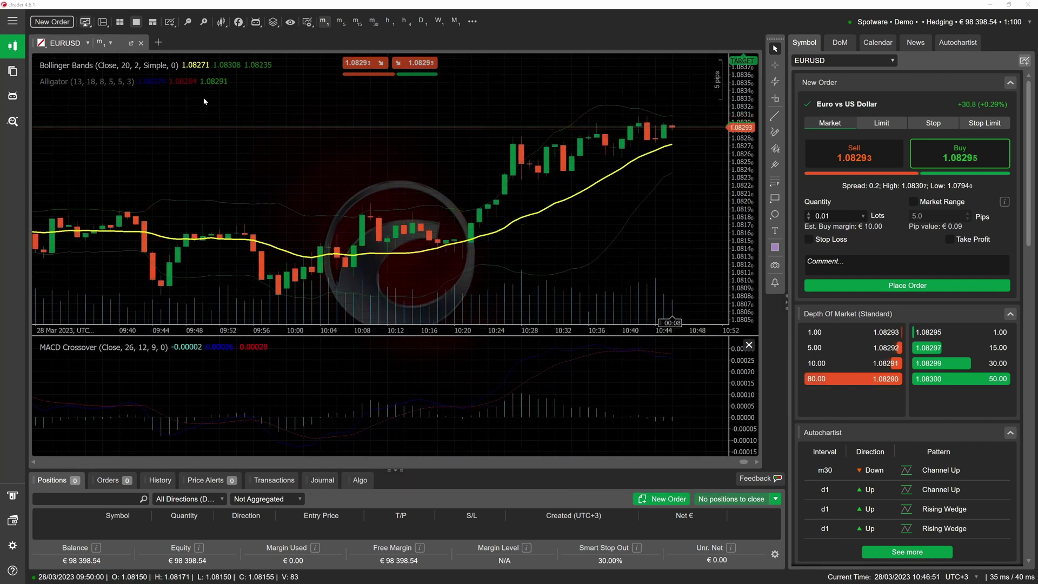
{"action": "left_click", "coordinate": [237, 82]}
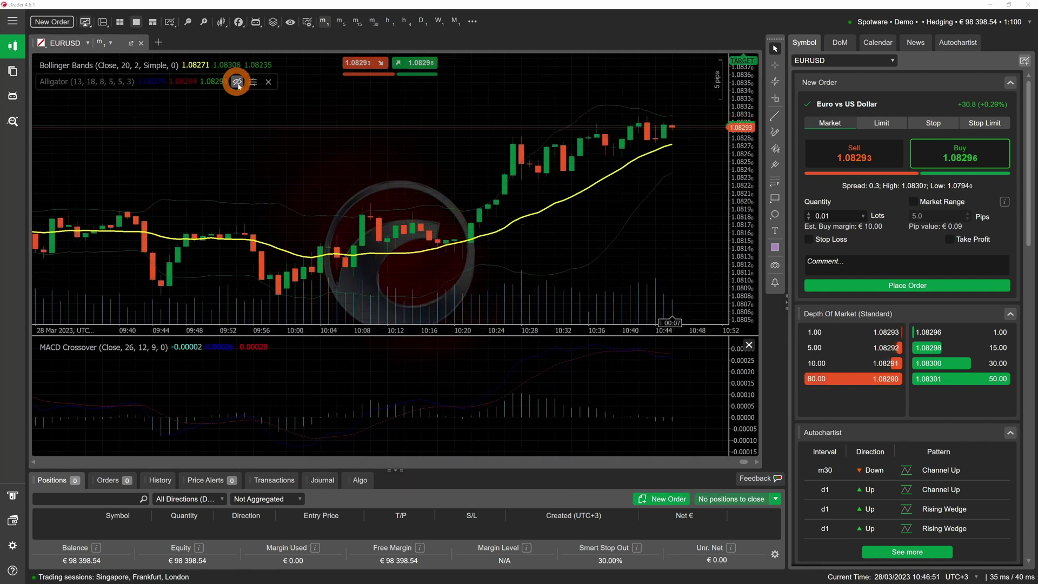
{"action": "left_click", "coordinate": [268, 82]}
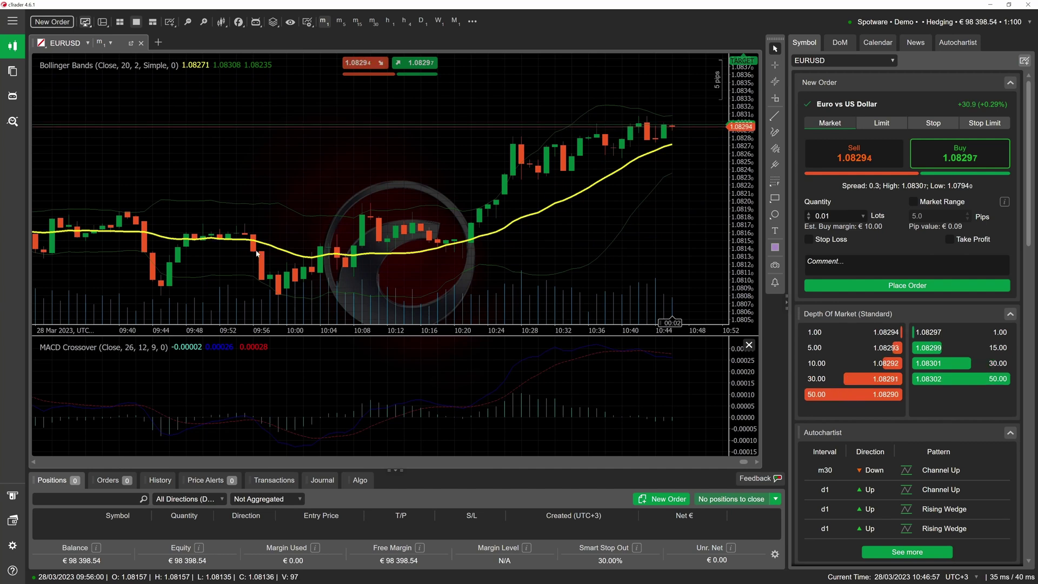
{"action": "mouse_move", "coordinate": [104, 346]}
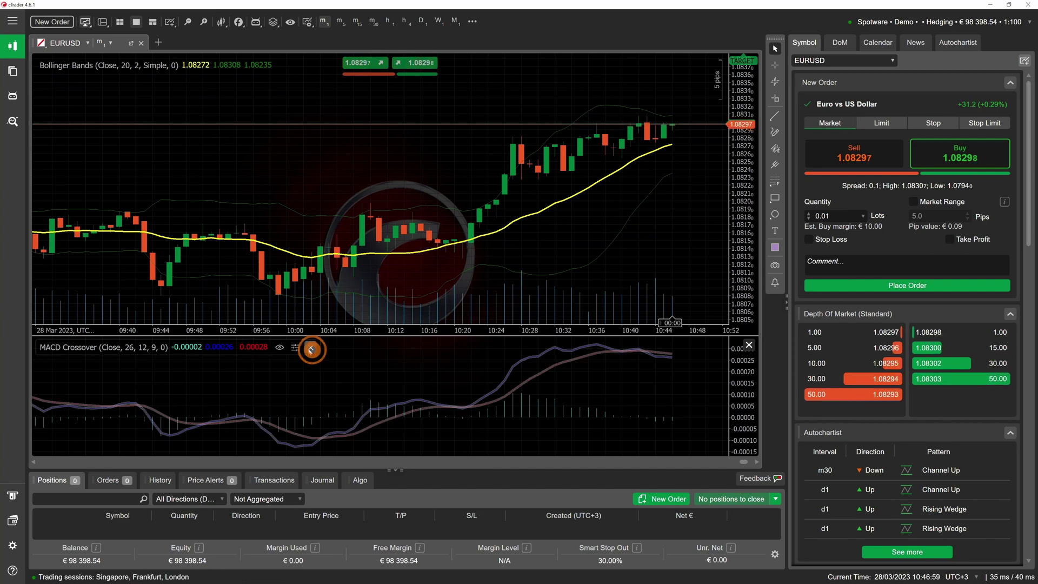
{"action": "left_click", "coordinate": [311, 347]}
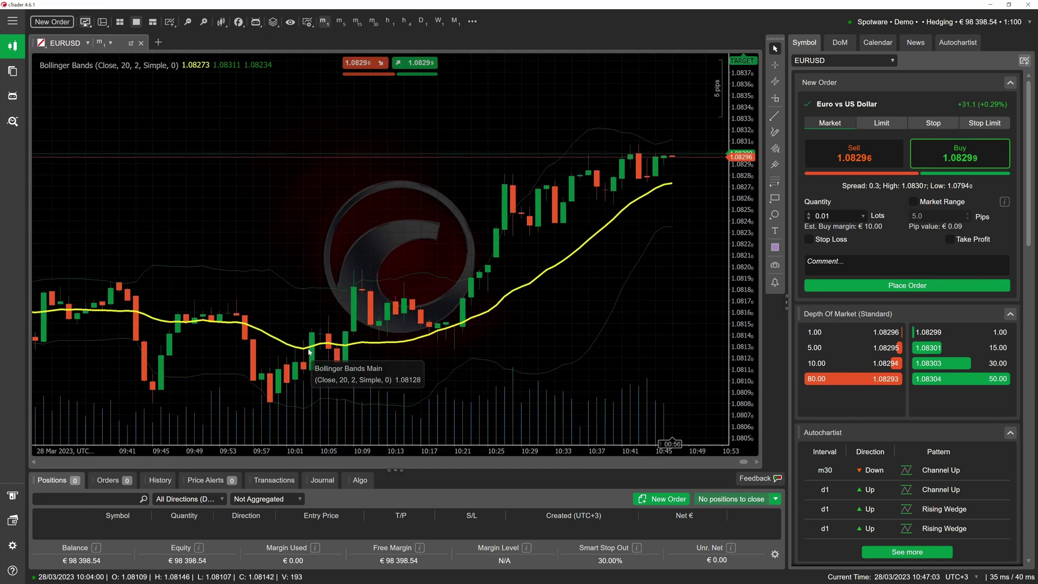
{"action": "left_click", "coordinate": [272, 23]}
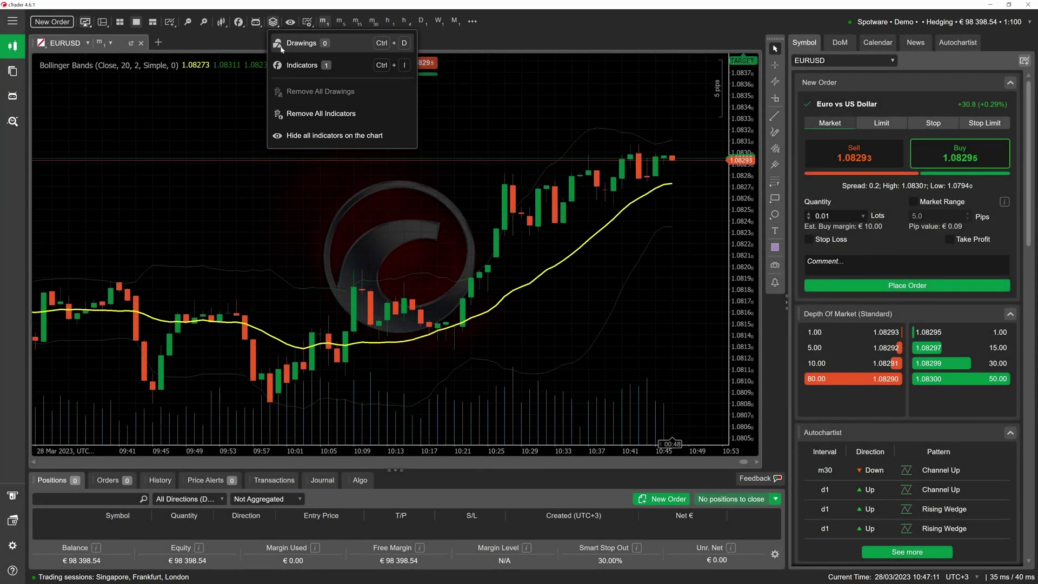
Step: Delete Bollinger Bands from the Object Manager's indicator list, then close the manager
{"action": "left_click", "coordinate": [287, 64]}
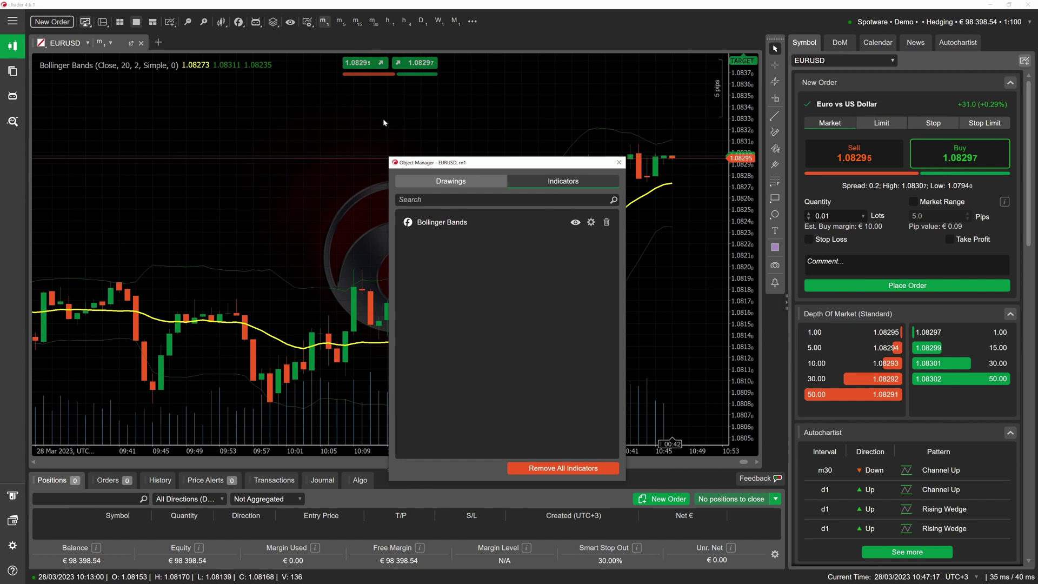
{"action": "left_click", "coordinate": [575, 223]}
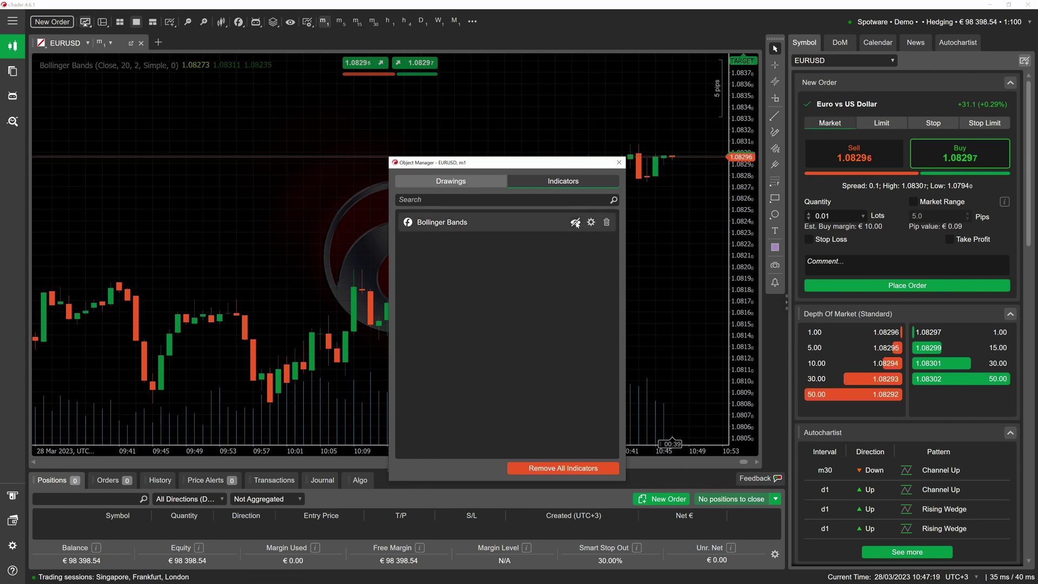
{"action": "left_click", "coordinate": [606, 222]}
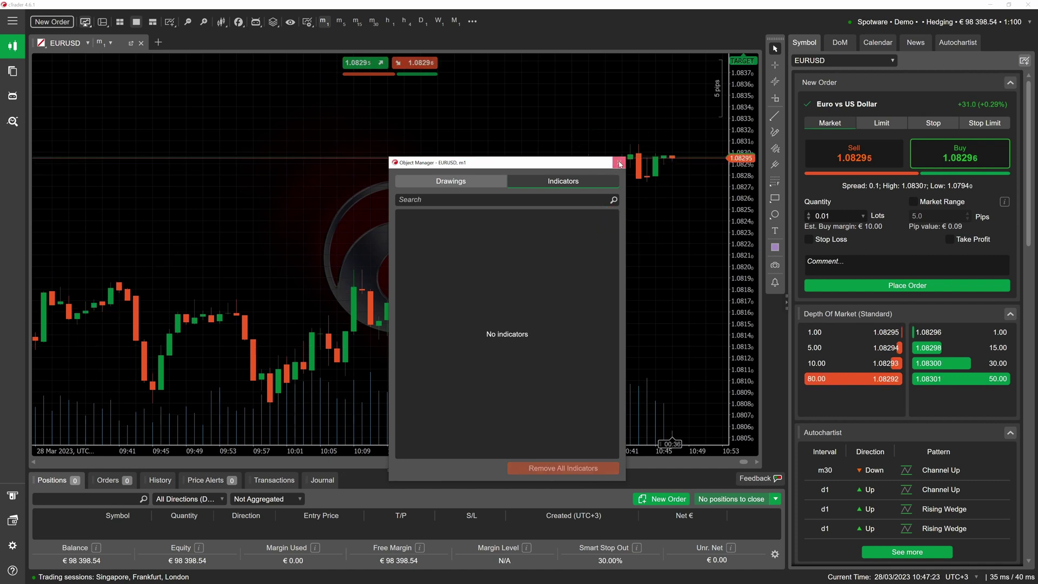
{"action": "left_click", "coordinate": [618, 162]}
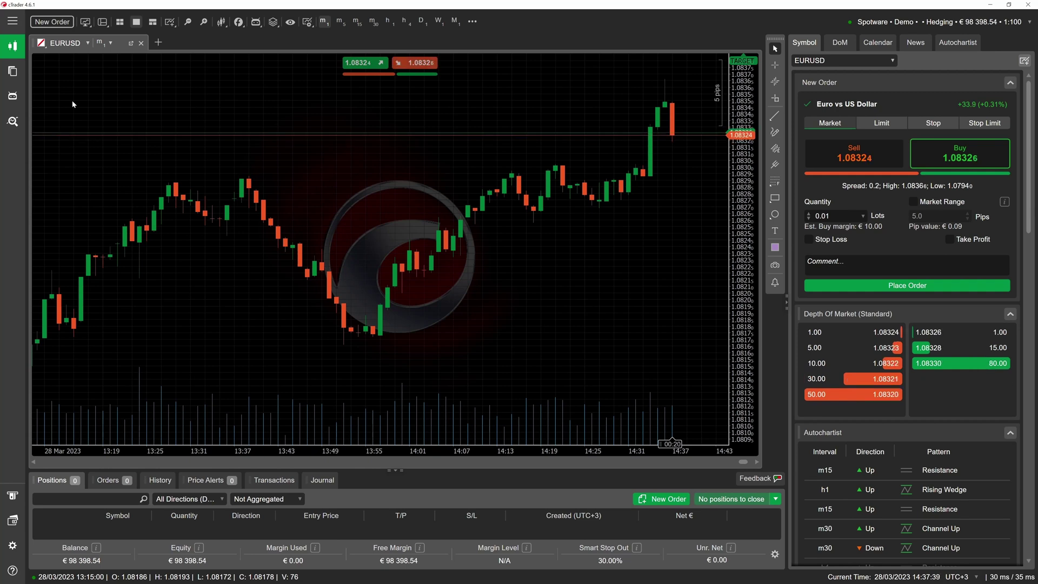
Step: Create a new local custom indicator named 'Test' under Algo
{"action": "left_click", "coordinate": [22, 98]}
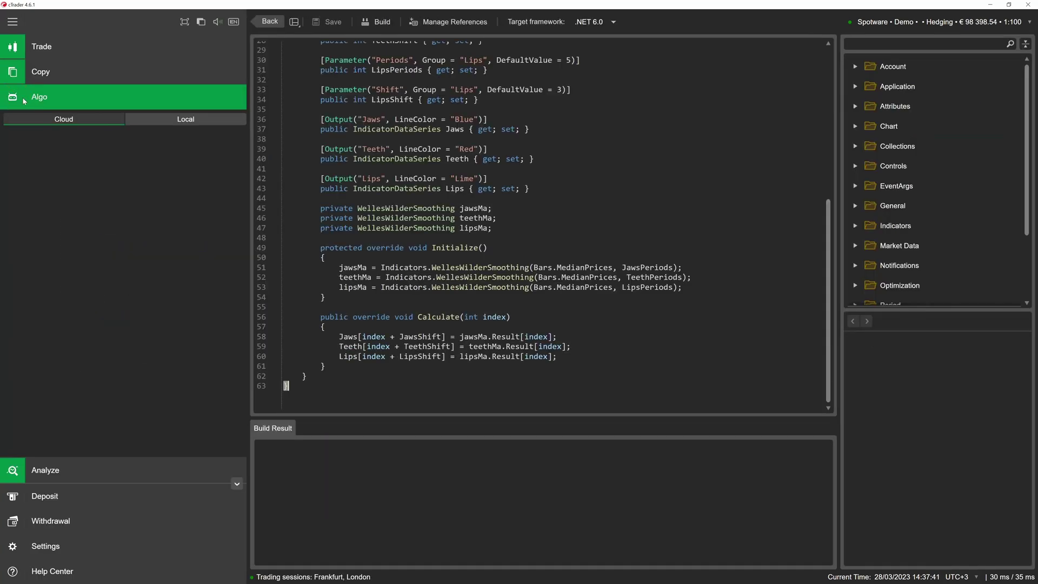
{"action": "left_click", "coordinate": [149, 120]}
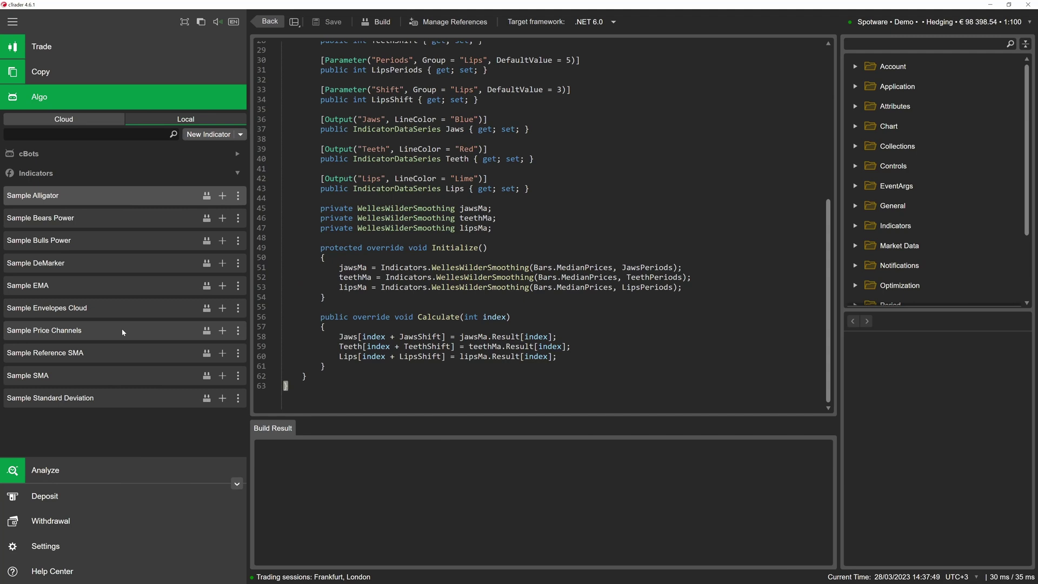
{"action": "left_click", "coordinate": [196, 135]}
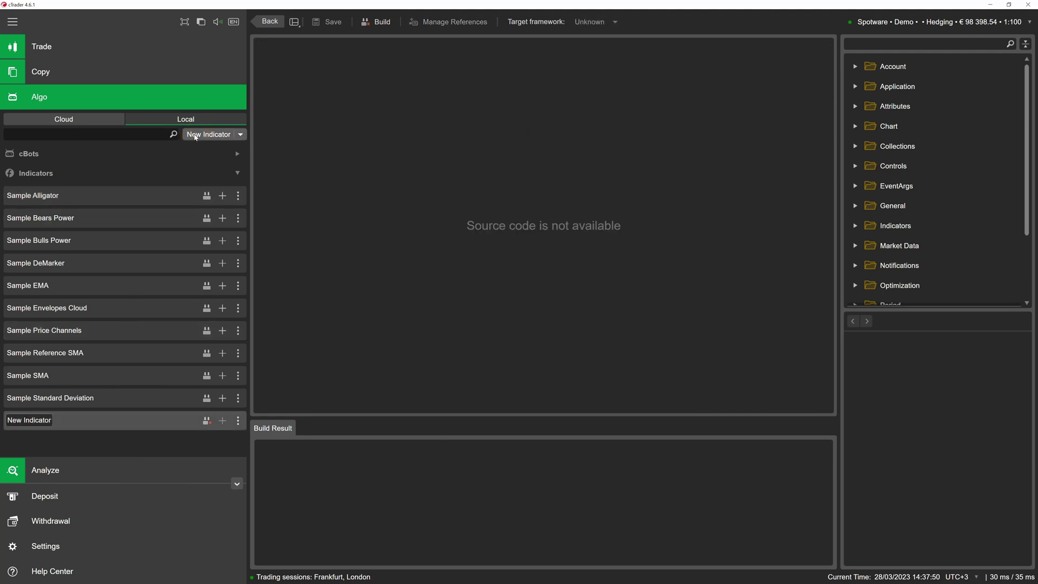
{"action": "type", "text": "Test"}
{"action": "key", "text": "Return"}
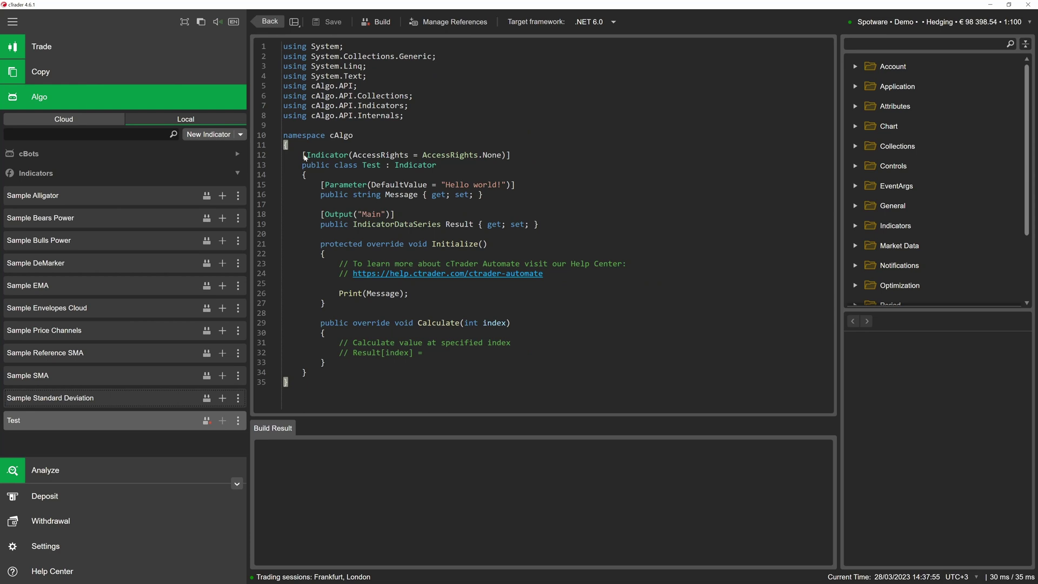
Step: Replace the template code with the pasted simple moving average code, then save and build
{"action": "left_click_drag", "start_coordinate": [304, 156], "coordinate": [393, 373]}
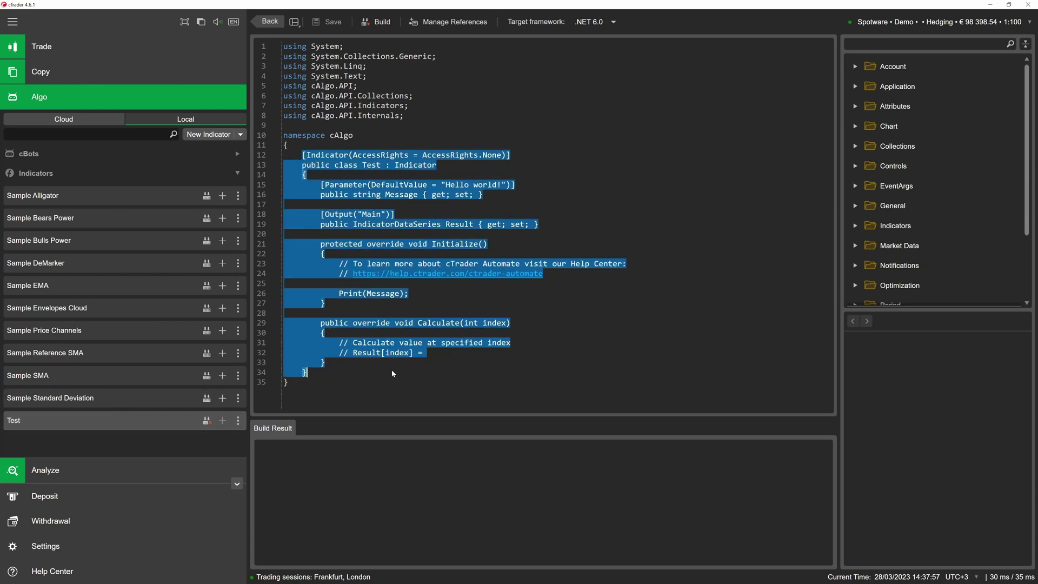
{"action": "key", "text": "Delete"}
{"action": "type", "text": "[Indicator(IsOverlay = false, ScalePrecision = 5)]     public class SimpleMovingAverage : Indicator     {         [Parameter(\"Price\")]         public DataSeries Source { get; set; }          [Parameter(\"MA Type\", DefaultValue = MovingAverageType.Exponential)]         public MovingAverageType MaType { get; set; }          [Parameter(\"MA Periods\", DefaultValue = 14, MinValue = 1, MaxValue = 20)]         public int Periods { get; set; }          [Parameter(\"Message\", DefaultValue = true)]         public bool DisplayChartMessage { get; set; }          [Output(\"Main\", LineColor = \"Red\")]         public IndicatorDataSeries Result { get; set; }          public override void Calculate(int index)         {             double sum = 0;              for (var i = index - Periods + 1; i <= index; i++)             {                 sum += Source[i];             }             Result[index] = sum / Periods;         }     }"}
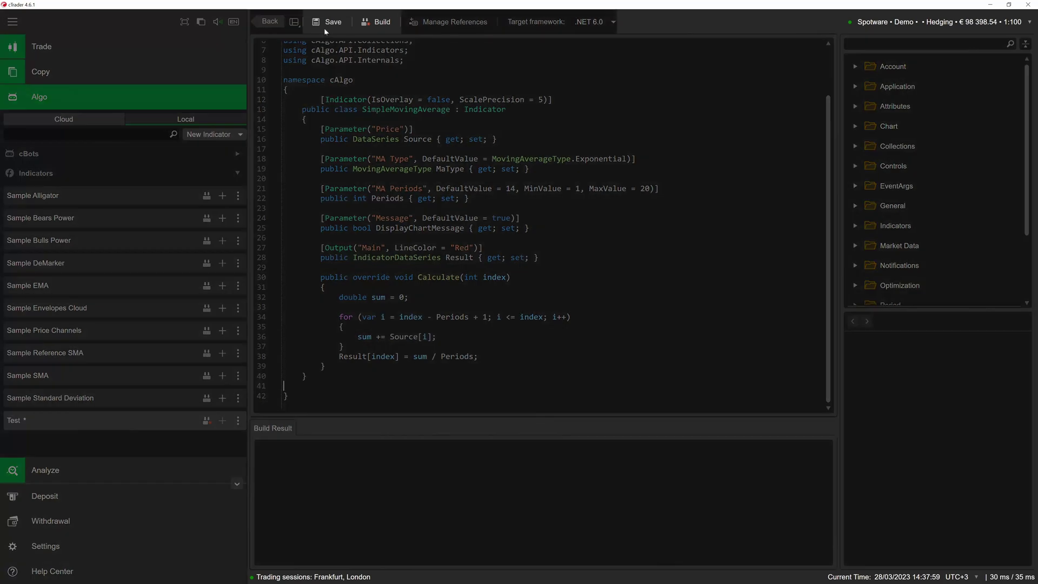
{"action": "left_click", "coordinate": [328, 22]}
{"action": "left_click", "coordinate": [381, 23]}
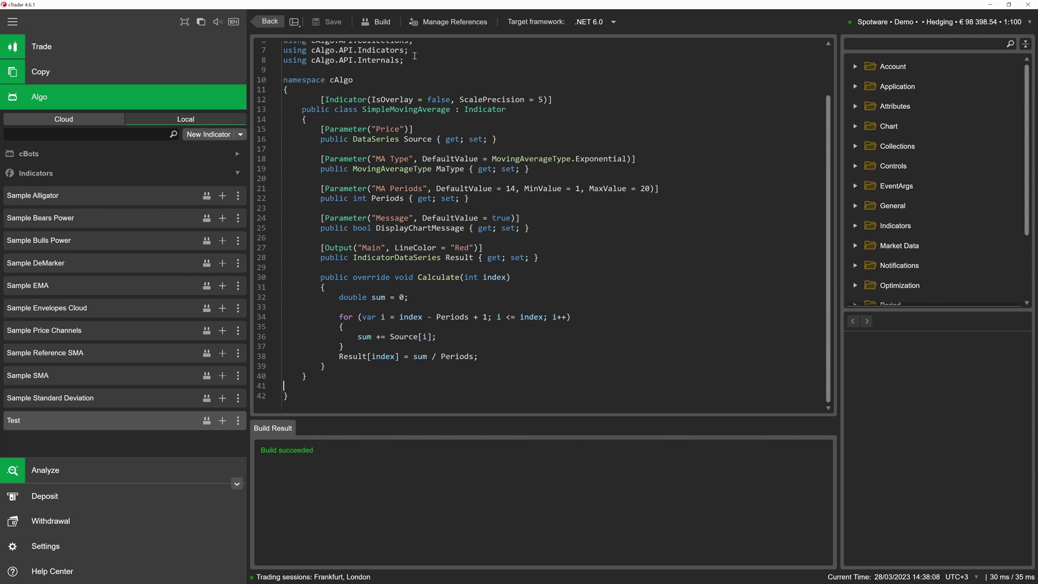
Step: Add the custom Test indicator to the EURUSD chart
{"action": "left_click", "coordinate": [15, 48]}
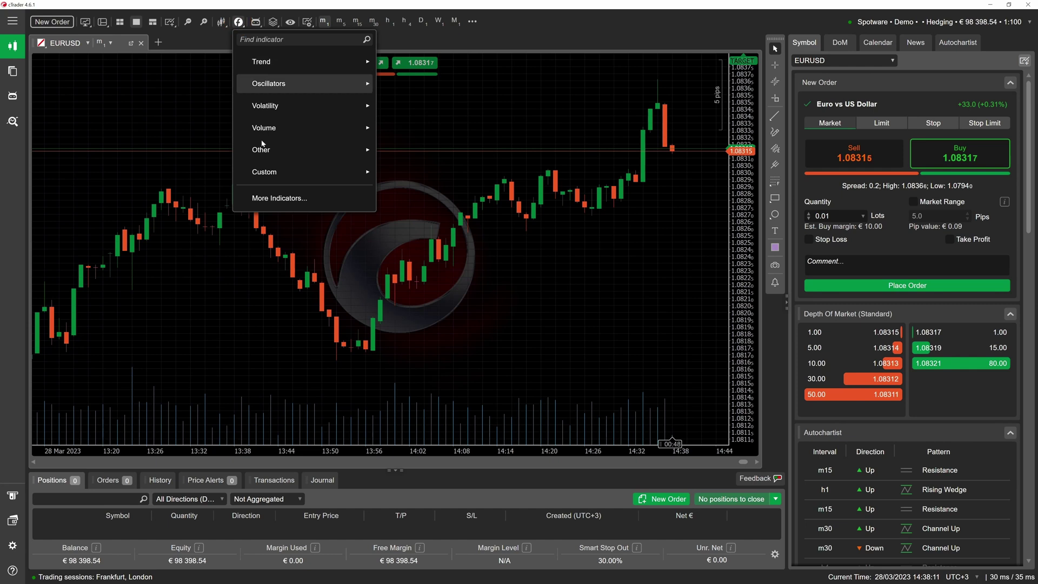
{"action": "left_click", "coordinate": [265, 171]}
{"action": "left_click", "coordinate": [401, 403]}
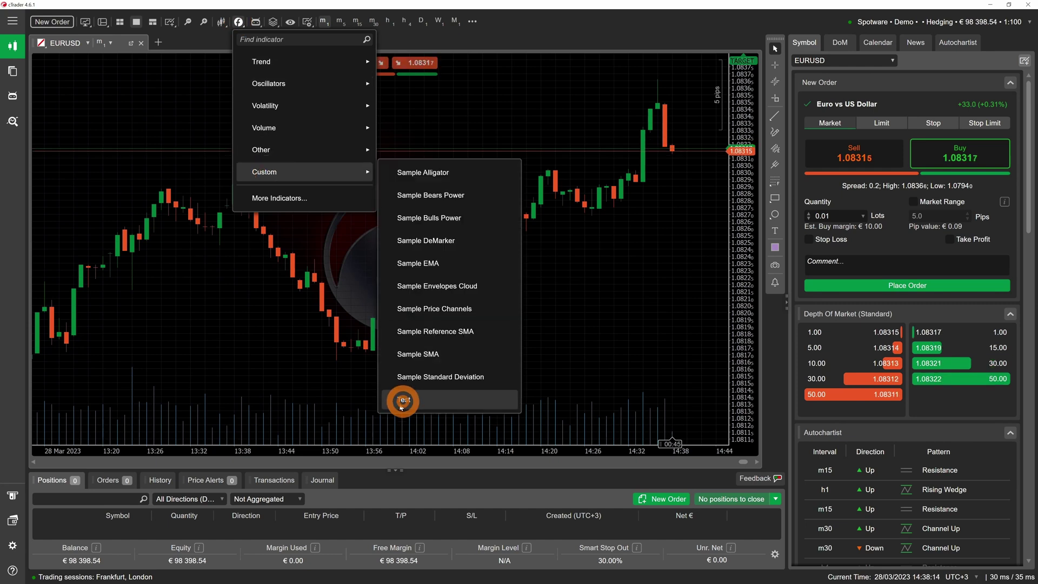
{"action": "left_click", "coordinate": [604, 480]}
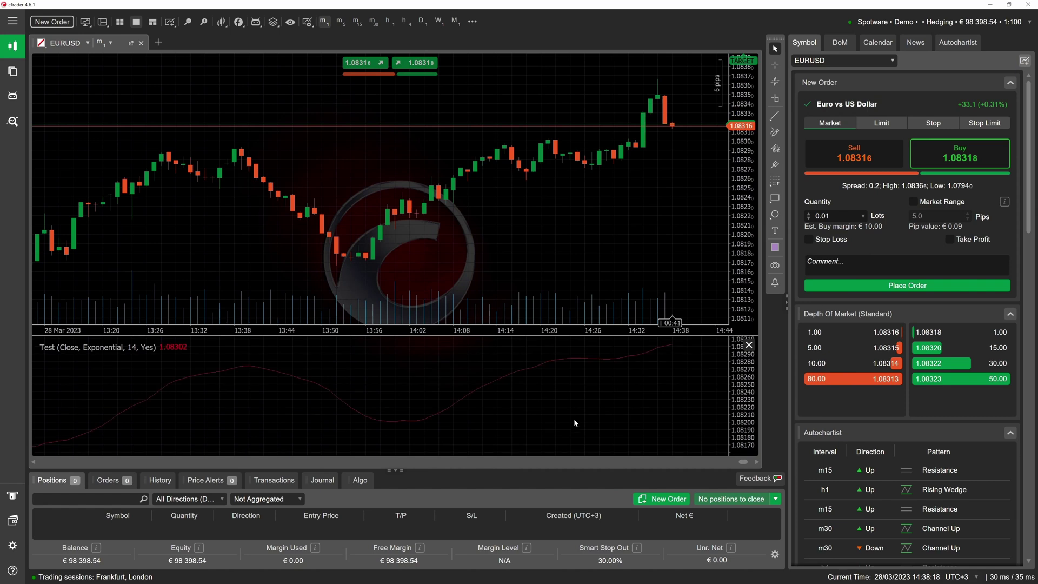
{"action": "mouse_move", "coordinate": [98, 347]}
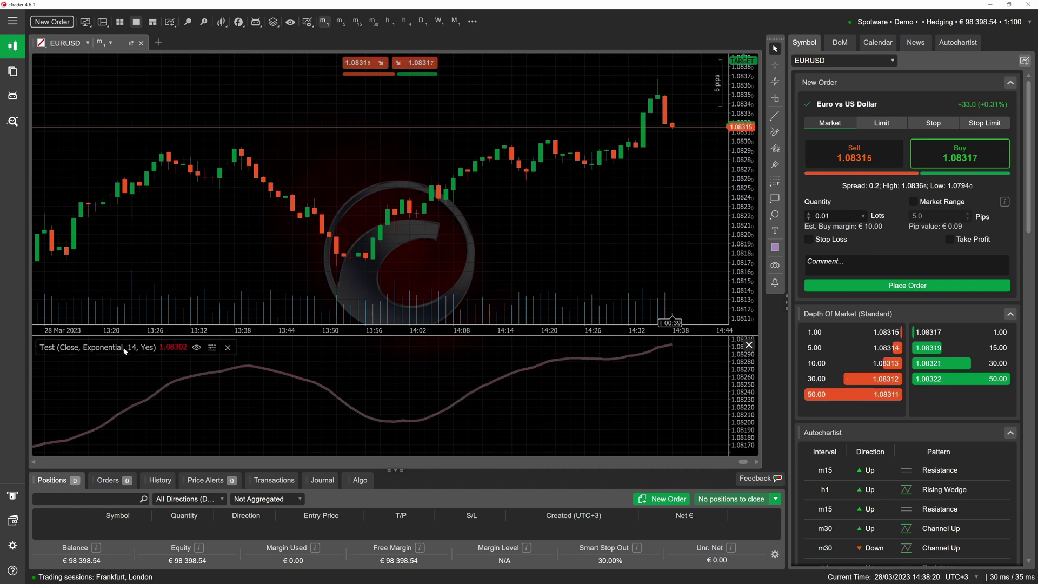
Step: Set the Test indicator's Main line thickness to 4
{"action": "double_click", "coordinate": [207, 370]}
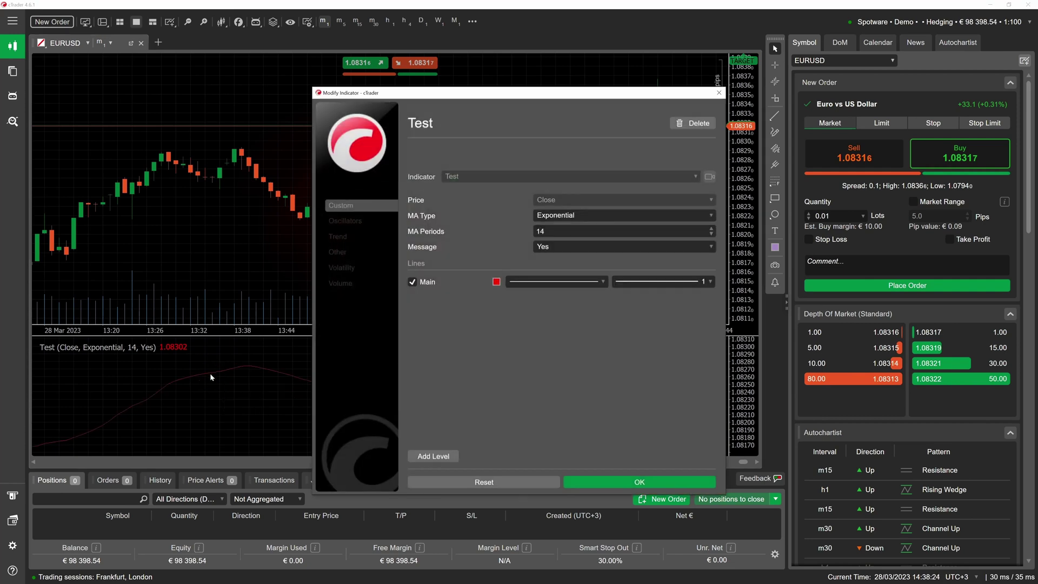
{"action": "left_click", "coordinate": [657, 281]}
{"action": "left_click", "coordinate": [647, 332]}
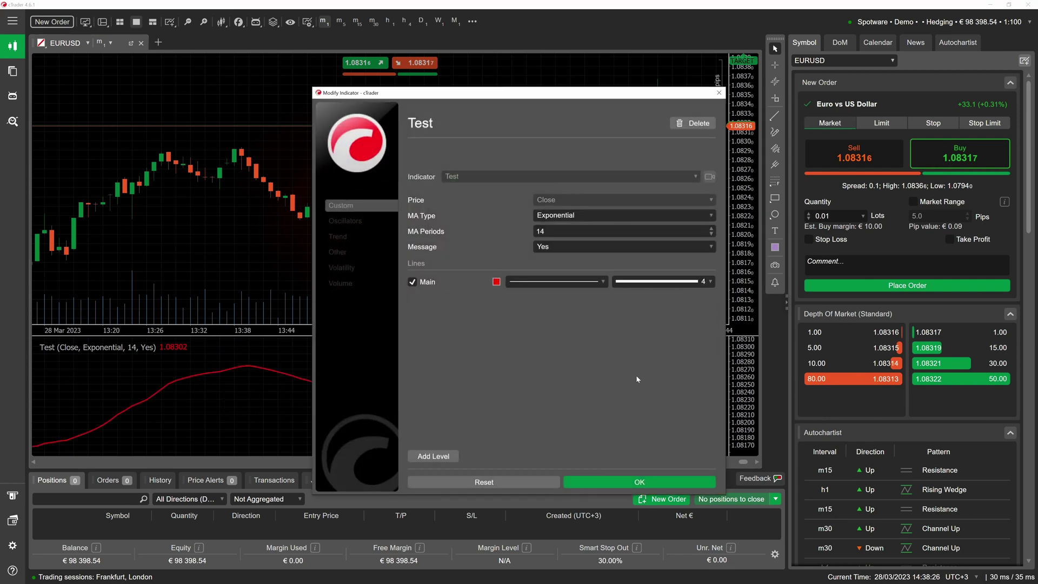
{"action": "left_click", "coordinate": [634, 481]}
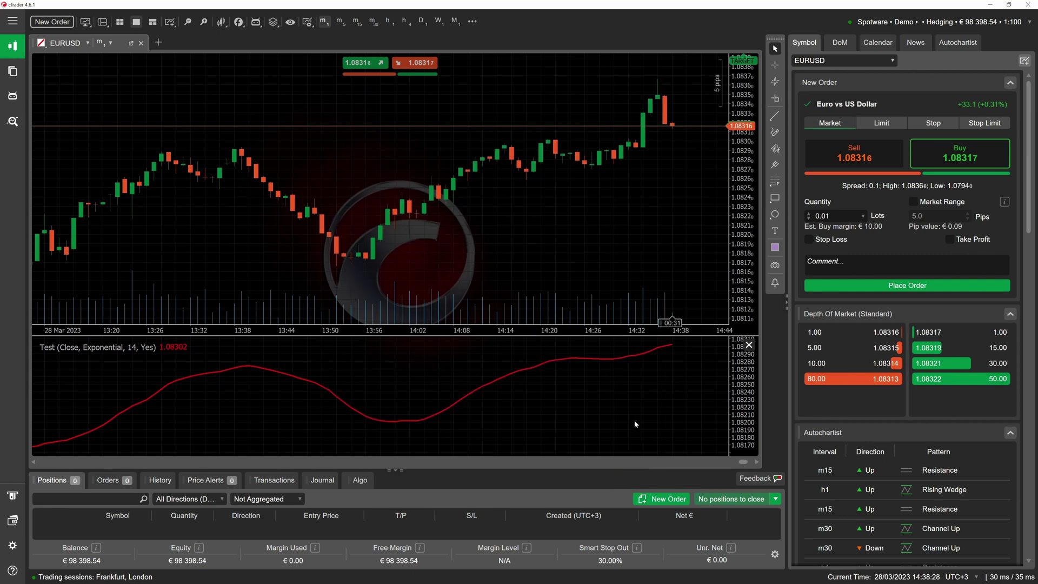